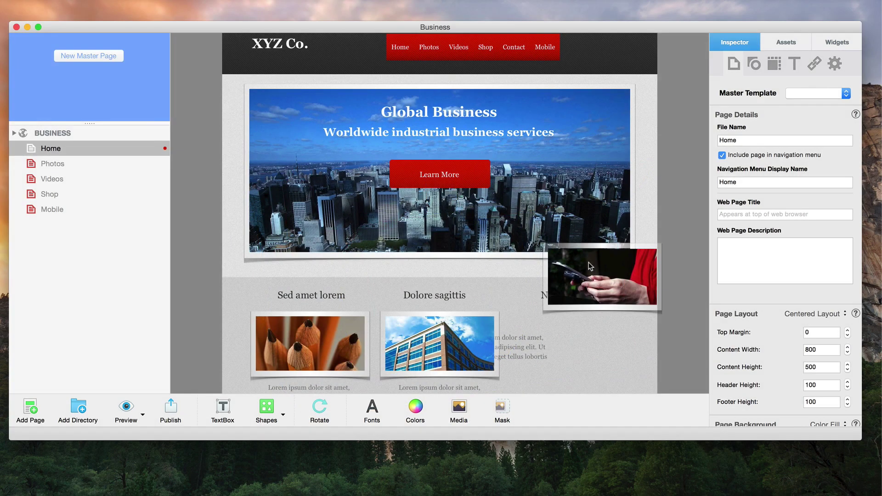
Step: Drag the phone photo, its caption text box and the Learn More button into the third 'Nulla aliquam' column
{"action": "left_click_drag", "start_coordinate": [588, 263], "coordinate": [572, 335]}
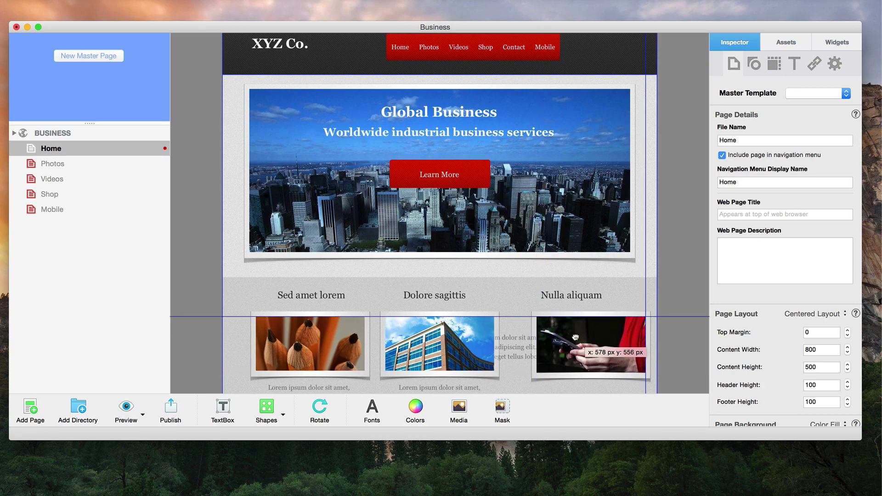
{"action": "scroll", "coordinate": [575, 336], "scroll_direction": "down", "scroll_amount": 2}
{"action": "scroll", "coordinate": [574, 337], "scroll_direction": "down", "scroll_amount": 2}
{"action": "left_click_drag", "start_coordinate": [543, 302], "coordinate": [597, 337]}
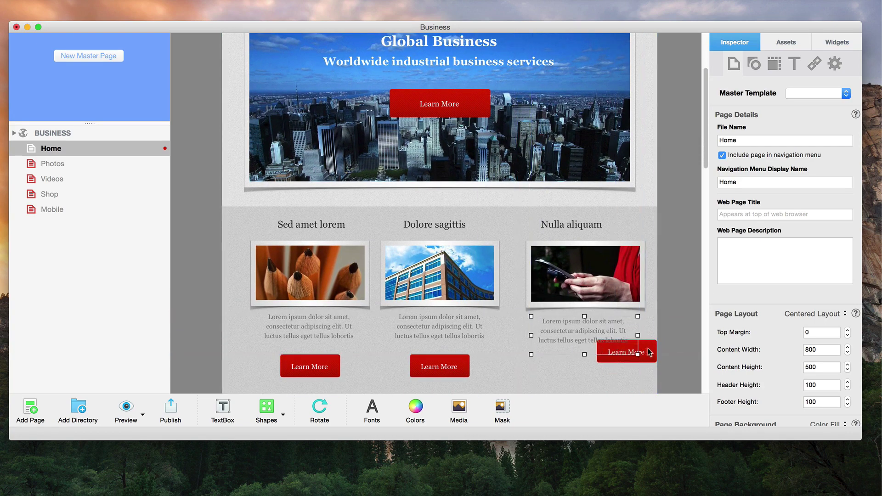
{"action": "left_click_drag", "start_coordinate": [649, 353], "coordinate": [597, 368]}
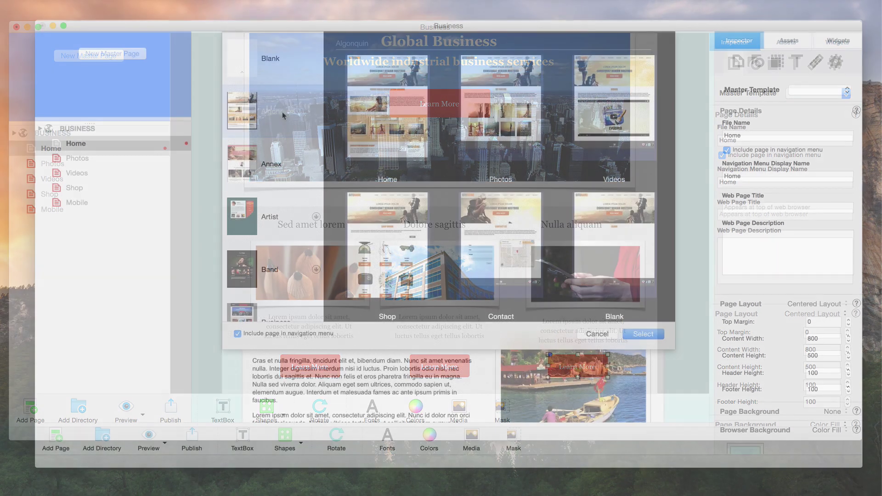
Step: Add a new page using the Blank template set's Home page
{"action": "key", "text": "Down"}
{"action": "key", "text": "Down"}
{"action": "key", "text": "Down"}
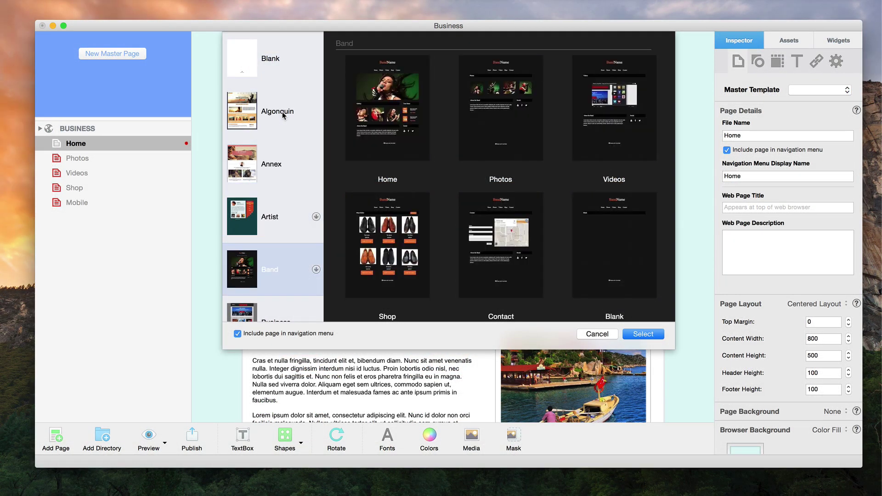
{"action": "key", "text": "Down"}
{"action": "key", "text": "Down"}
{"action": "key", "text": "Down"}
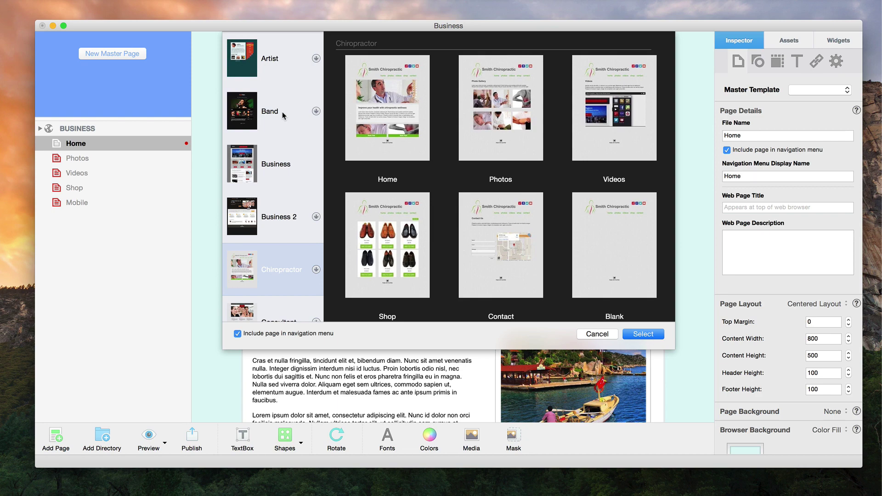
{"action": "key", "text": "Down"}
{"action": "key", "text": "Down"}
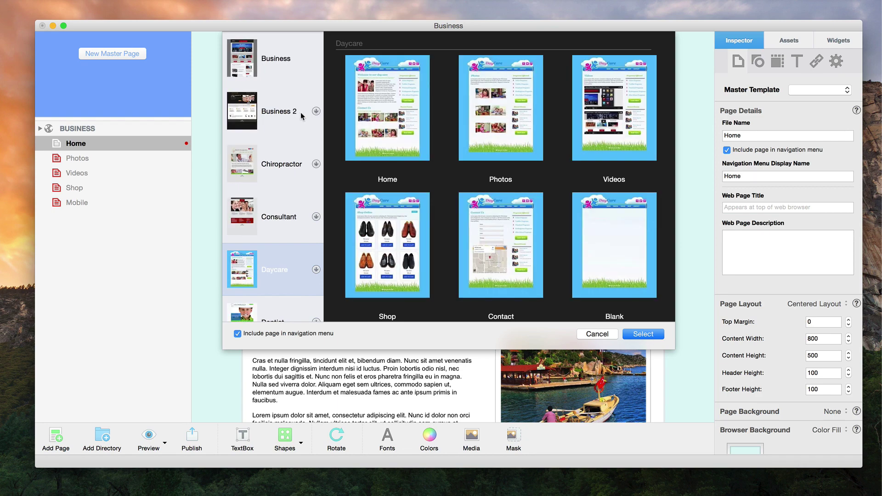
{"action": "scroll", "coordinate": [301, 112], "scroll_direction": "up", "scroll_amount": 10}
{"action": "left_click", "coordinate": [283, 81]}
{"action": "left_click", "coordinate": [385, 117]}
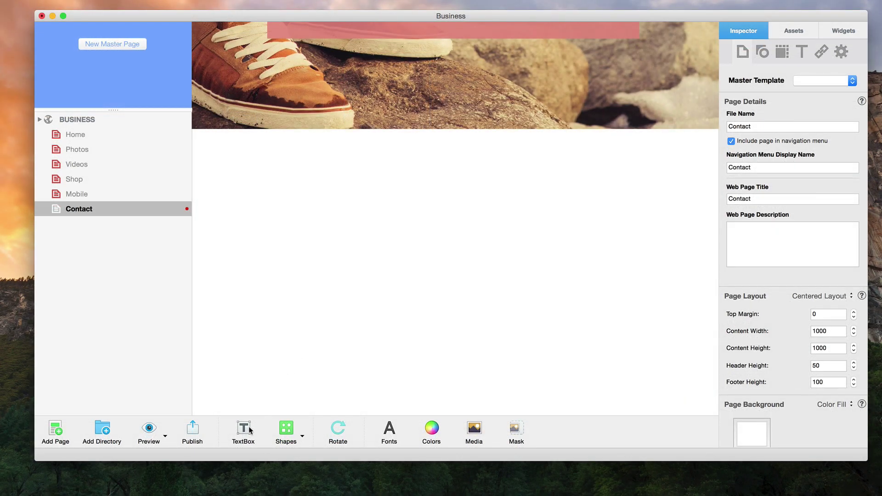
Step: Insert a text box reading 'Hello World!' on the new Contact page
{"action": "left_click", "coordinate": [247, 433]}
{"action": "type", "text": "Hello World!"}
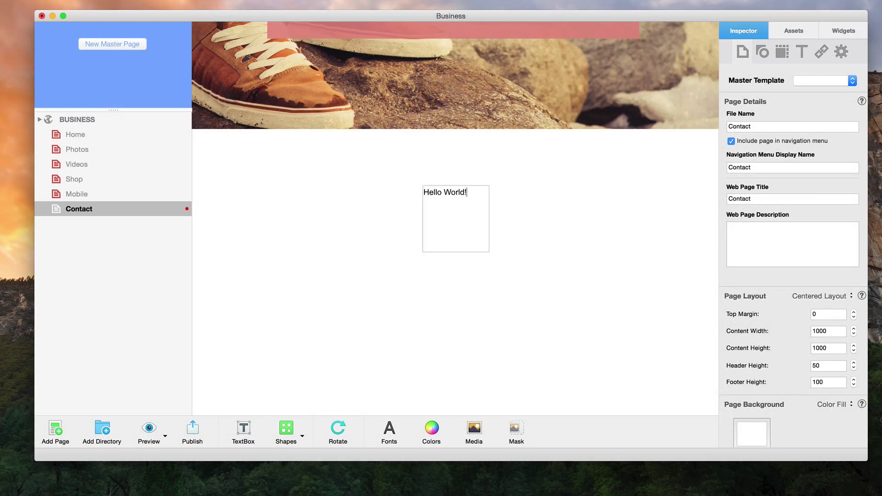
{"action": "key", "text": "Escape"}
{"action": "left_click", "coordinate": [333, 359]}
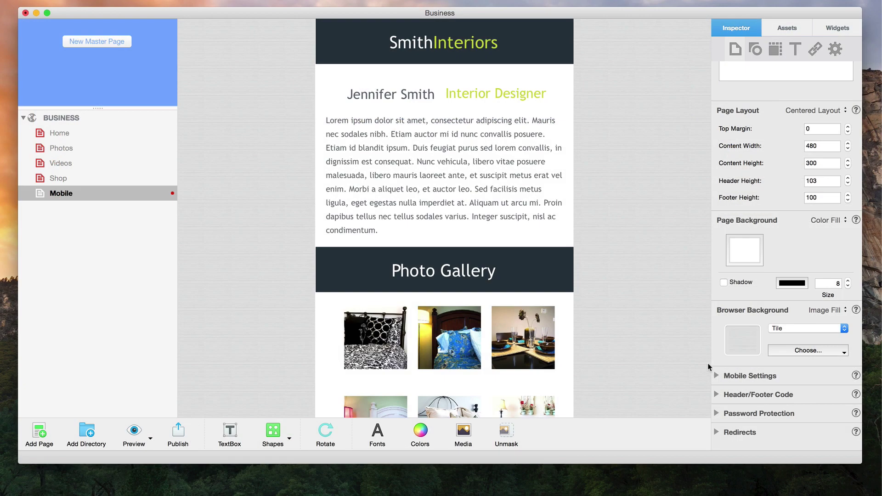
Step: Mark the Mobile page as for mobile devices and make it Home's mobile page
{"action": "left_click", "coordinate": [717, 376]}
{"action": "left_click", "coordinate": [731, 406]}
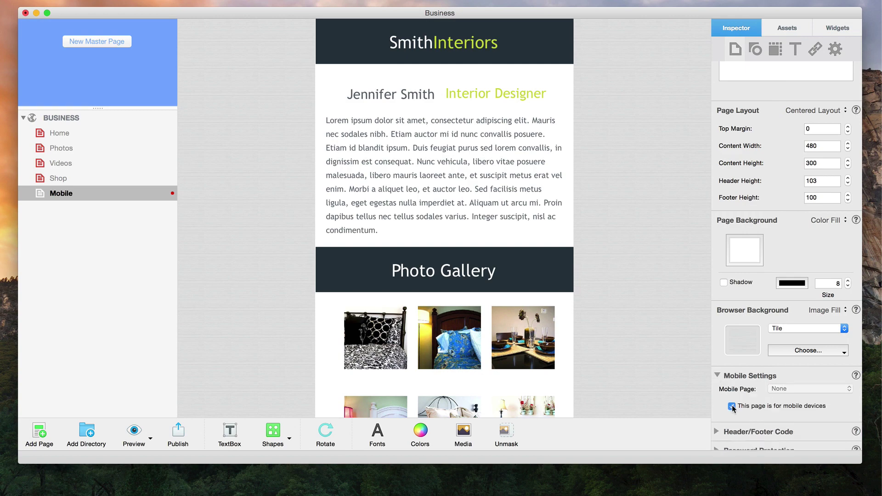
{"action": "left_click", "coordinate": [150, 134]}
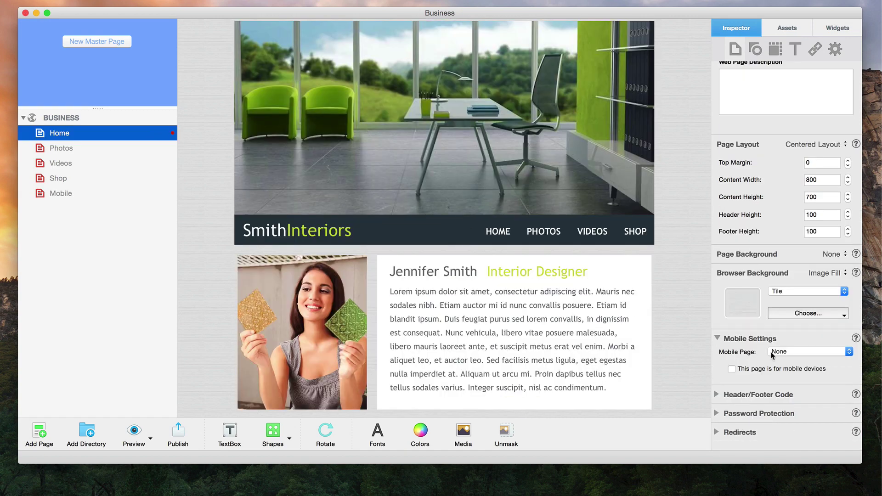
{"action": "left_click", "coordinate": [786, 352]}
{"action": "left_click", "coordinate": [786, 361]}
{"action": "left_click", "coordinate": [787, 370]}
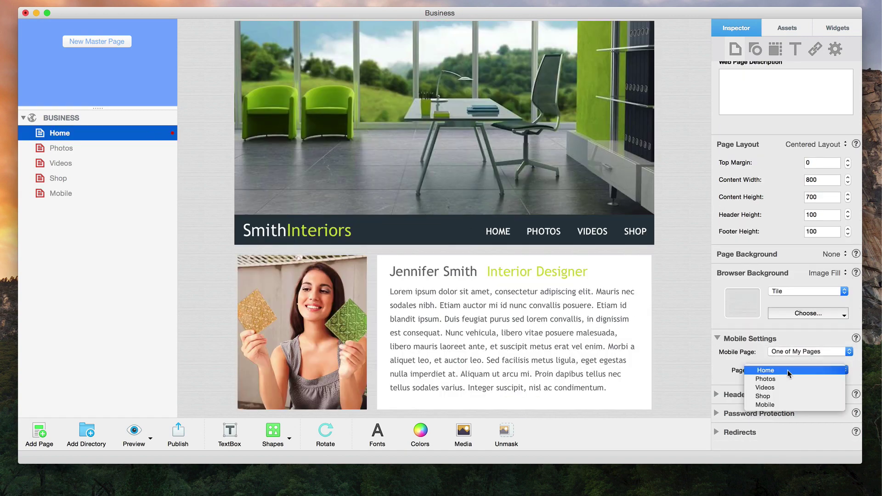
{"action": "left_click", "coordinate": [781, 406]}
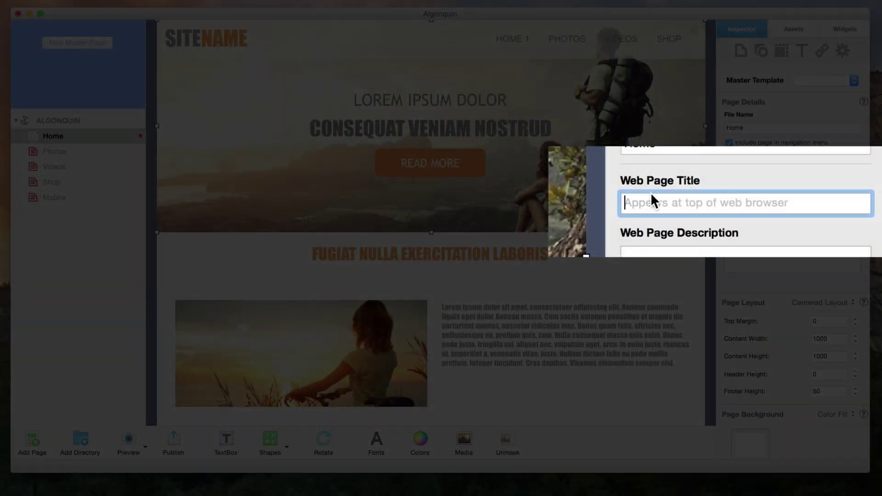
Step: Enter 'This will help with SEO Ranking' and go to the SEO For EverWeb Course page
{"action": "type", "text": "This will h"}
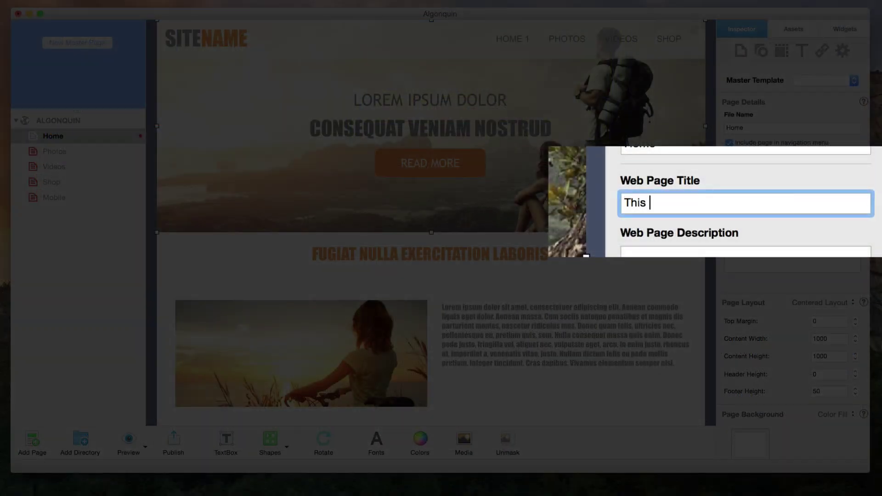
{"action": "type", "text": "elp with SEO Ranking"}
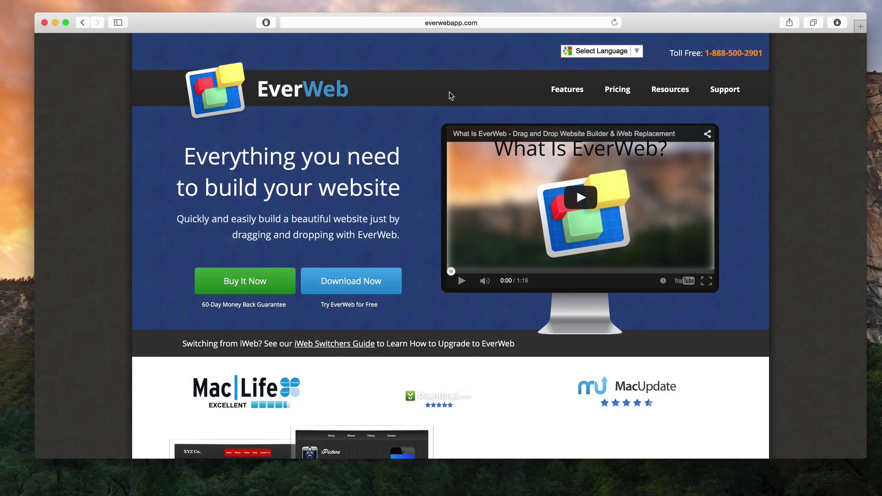
{"action": "mouse_move", "coordinate": [724, 88]}
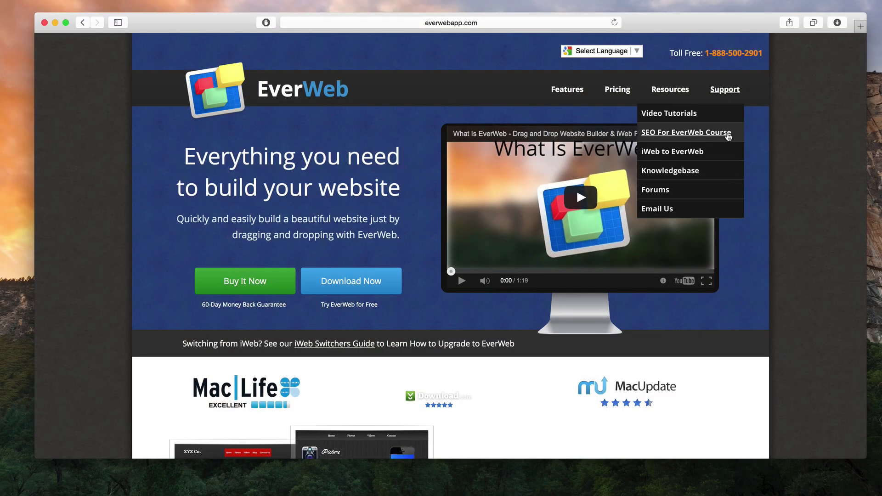
{"action": "left_click", "coordinate": [728, 133]}
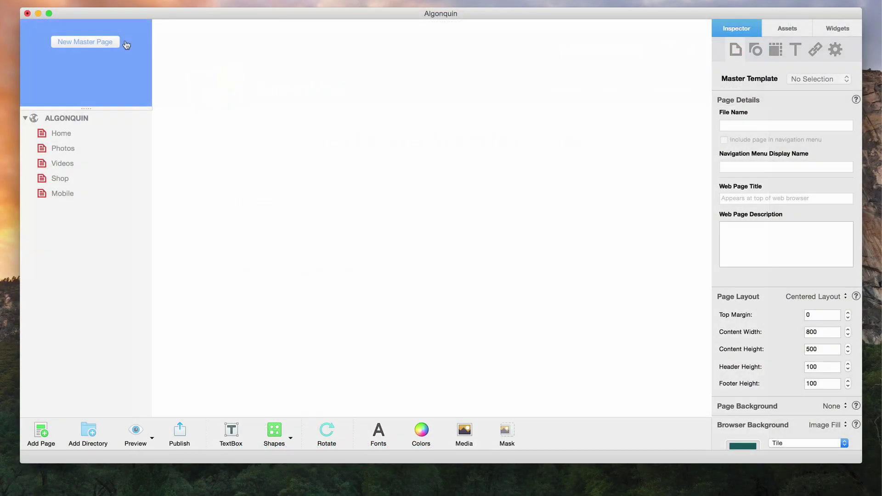
Step: Create a new master page from the Artist template's Home design
{"action": "left_click", "coordinate": [110, 44]}
{"action": "left_click", "coordinate": [327, 214]}
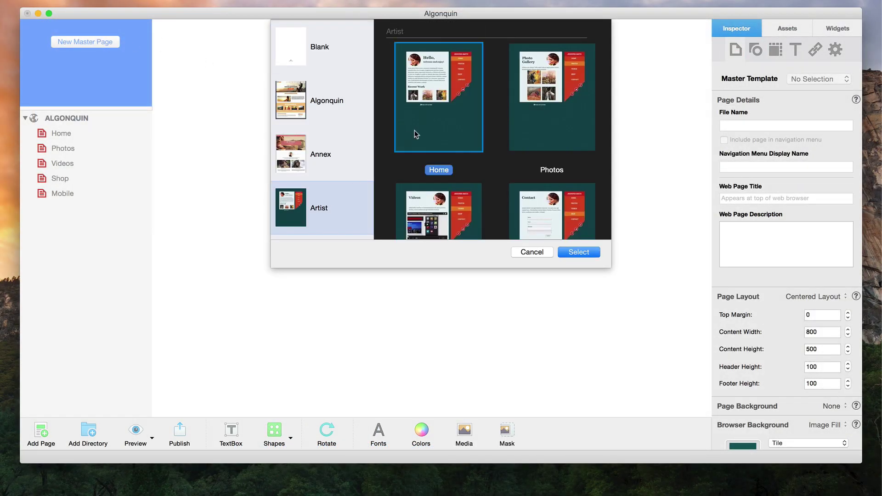
{"action": "left_click", "coordinate": [588, 252]}
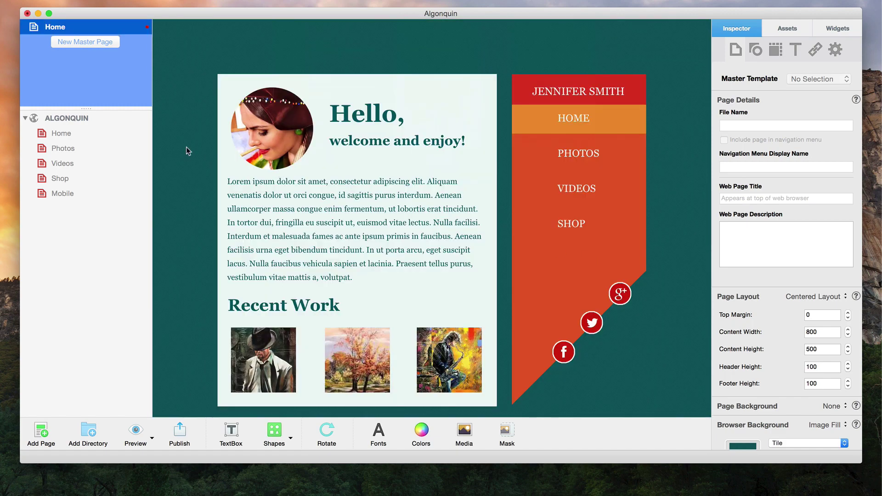
Step: Apply the Home master template to the Algonquin Home page
{"action": "left_click", "coordinate": [133, 136]}
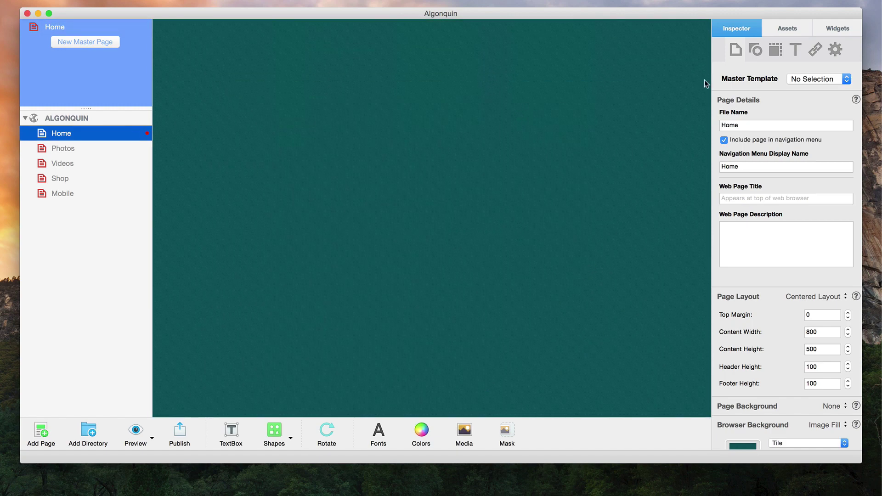
{"action": "left_click", "coordinate": [807, 83]}
{"action": "left_click", "coordinate": [820, 95]}
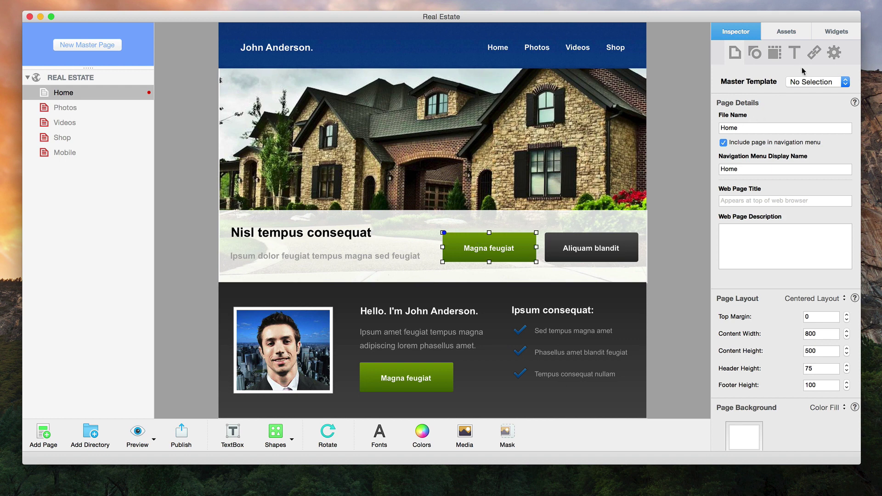
Step: Hyperlink the Magna feugiat button to the Photos page
{"action": "left_click", "coordinate": [813, 52]}
{"action": "left_click", "coordinate": [717, 74]}
{"action": "left_click", "coordinate": [799, 93]}
{"action": "left_click", "coordinate": [822, 87]}
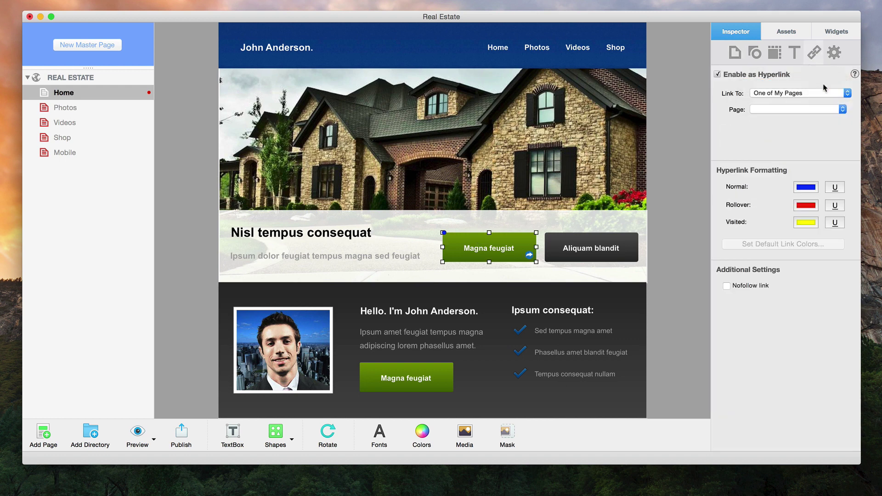
{"action": "left_click", "coordinate": [827, 109]}
{"action": "left_click", "coordinate": [819, 148]}
Step: Hyperlink the Aliquam blandit button to the file My PDF Document.pdf
{"action": "left_click", "coordinate": [619, 243]}
{"action": "left_click", "coordinate": [769, 75]}
{"action": "left_click", "coordinate": [799, 92]}
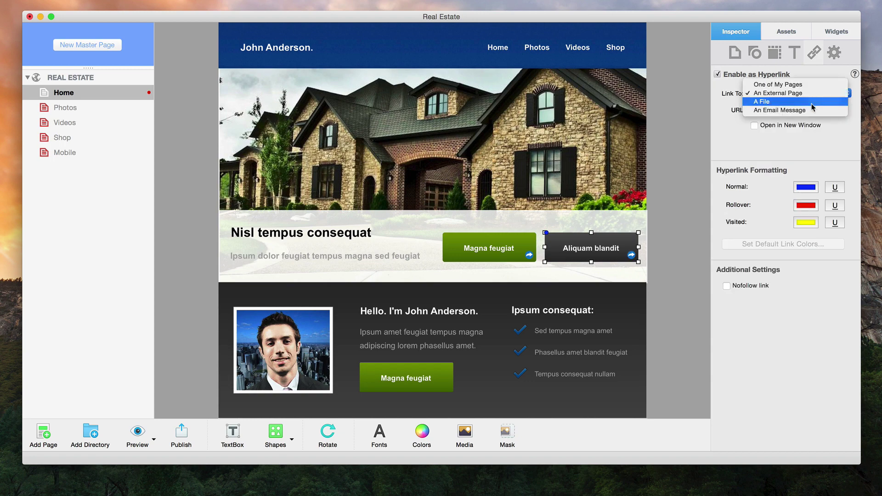
{"action": "left_click", "coordinate": [809, 102]}
{"action": "left_click", "coordinate": [811, 126]}
{"action": "left_click", "coordinate": [812, 158]}
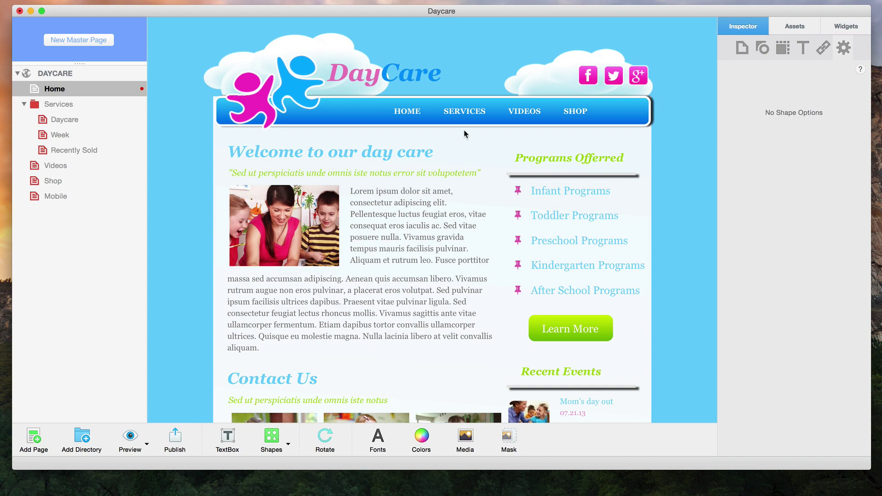
Step: Give the sunset photo a Picture Frame stroke with a light frame style
{"action": "mouse_move", "coordinate": [473, 115]}
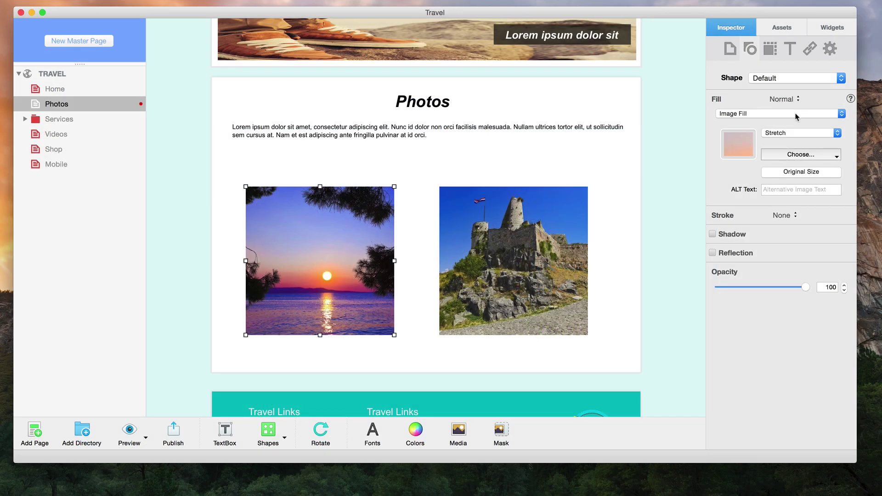
{"action": "left_click", "coordinate": [796, 215]}
{"action": "left_click", "coordinate": [785, 234]}
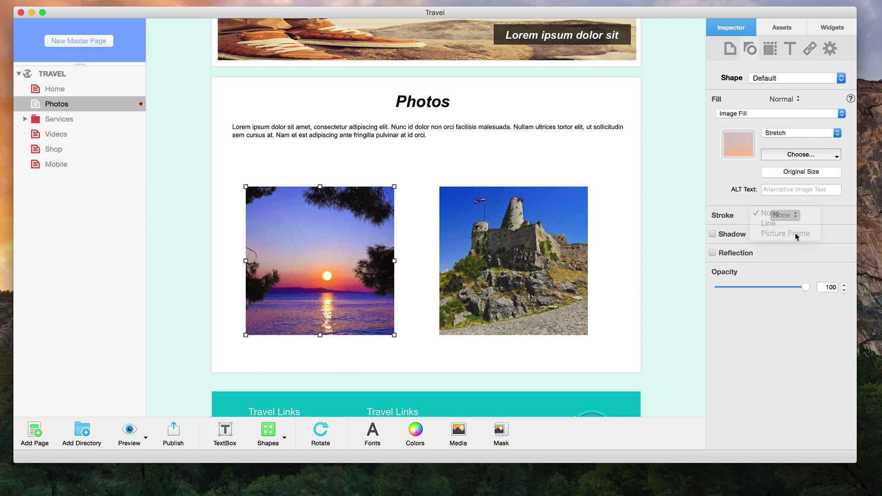
{"action": "left_click", "coordinate": [737, 246]}
{"action": "left_click", "coordinate": [752, 288]}
{"action": "left_click", "coordinate": [746, 248]}
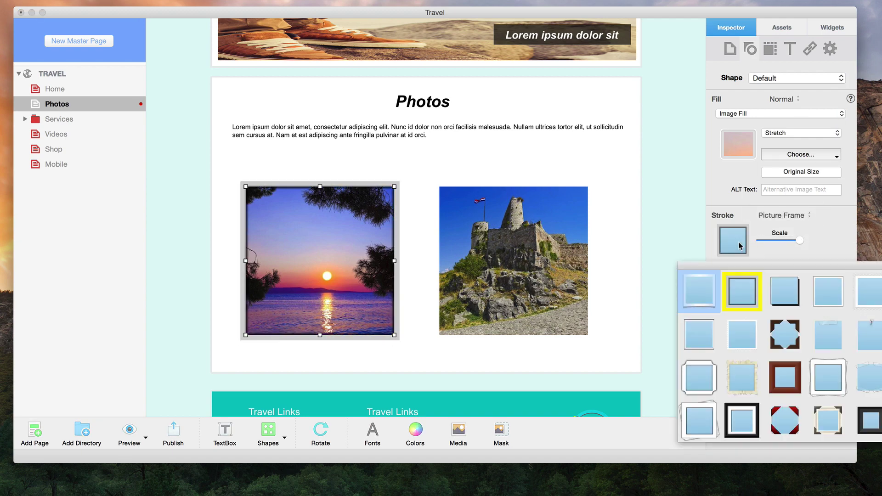
{"action": "left_click", "coordinate": [861, 286]}
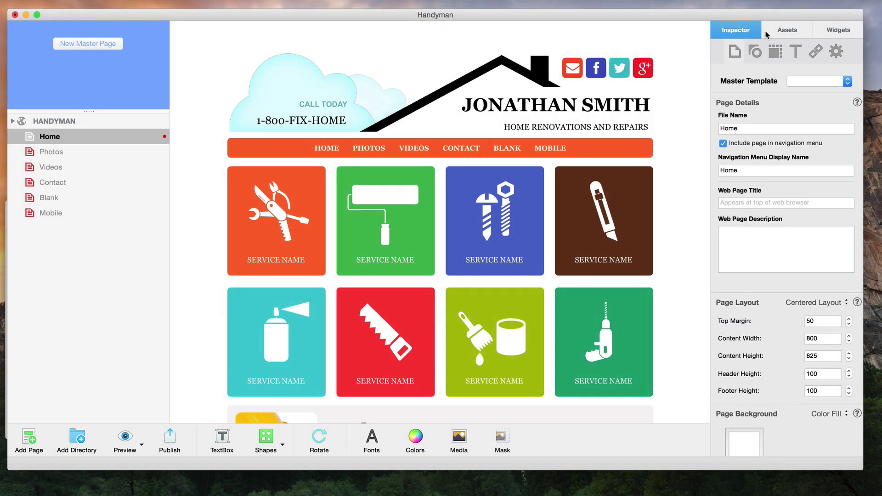
Step: From the Assets list, drag gallery4.jpg onto the Home page and double-click it onto the Blank page
{"action": "left_click", "coordinate": [787, 30]}
{"action": "scroll", "coordinate": [798, 213], "scroll_direction": "down", "scroll_amount": 5}
{"action": "scroll", "coordinate": [798, 213], "scroll_direction": "down", "scroll_amount": 3}
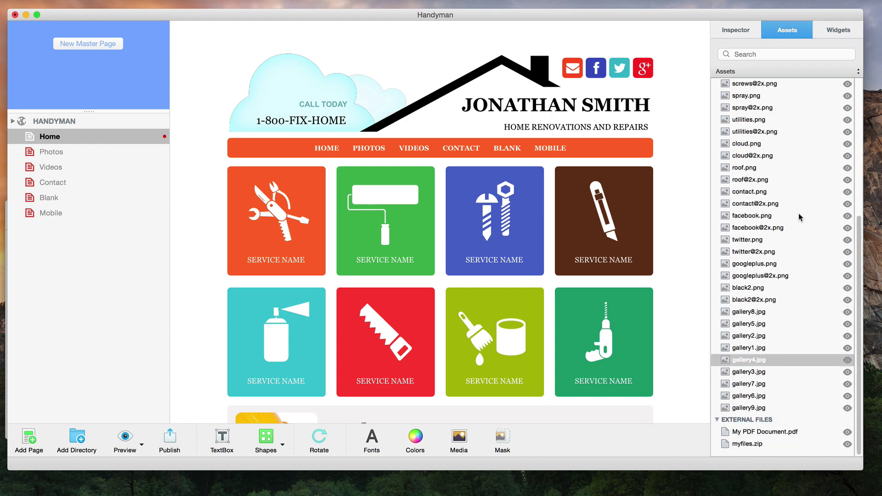
{"action": "left_click", "coordinate": [766, 357]}
{"action": "left_click_drag", "start_coordinate": [766, 357], "coordinate": [688, 371]}
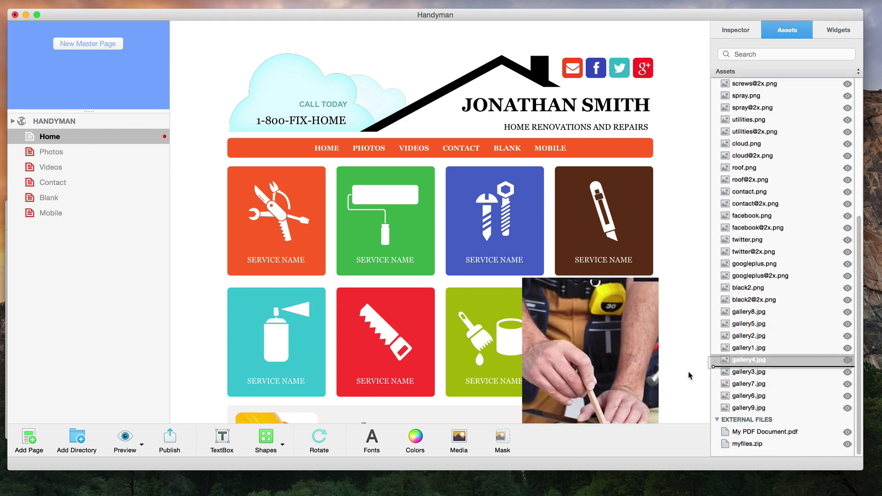
{"action": "left_click", "coordinate": [82, 197]}
{"action": "double_click", "coordinate": [744, 360]}
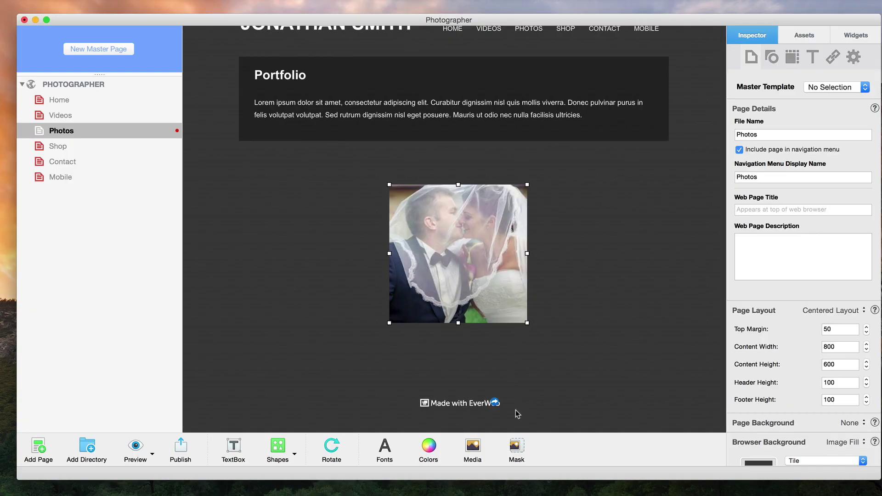
Step: Mask the wedding photo down to the kissing couple
{"action": "left_click", "coordinate": [516, 444]}
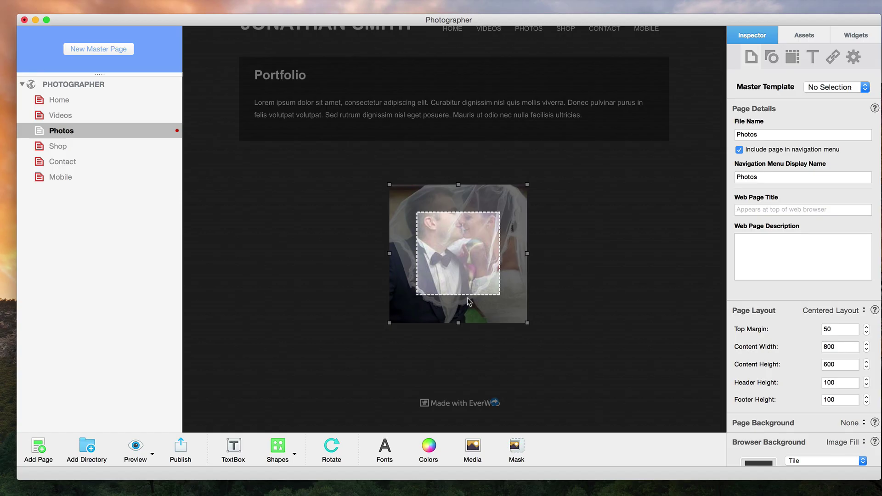
{"action": "mouse_move", "coordinate": [519, 294]}
{"action": "left_mouse_down"}
{"action": "mouse_move", "coordinate": [483, 270]}
{"action": "mouse_move", "coordinate": [516, 305]}
{"action": "left_mouse_up"}
{"action": "key", "text": "Return"}
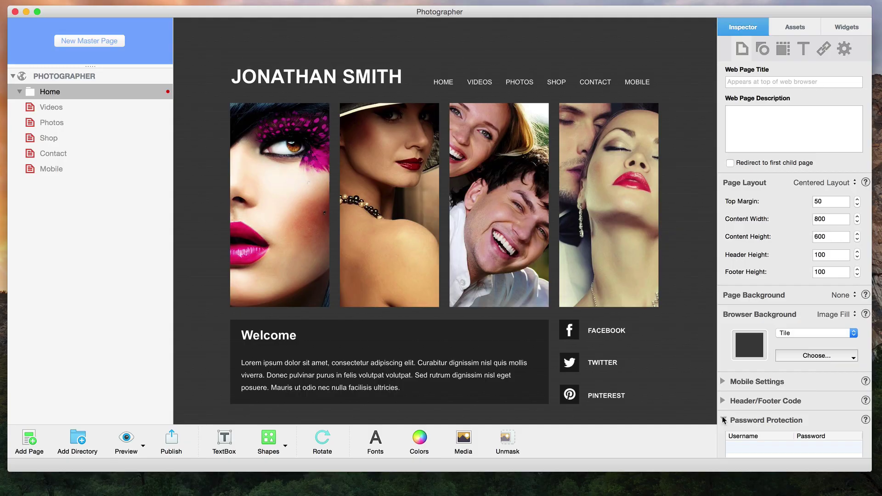
Step: Add a Password Protection entry with a username to the Home page and start editing its password
{"action": "scroll", "coordinate": [795, 257], "scroll_direction": "down", "scroll_amount": 5}
{"action": "left_click", "coordinate": [850, 417]}
{"action": "type", "text": "username1"}
{"action": "key", "text": "Return"}
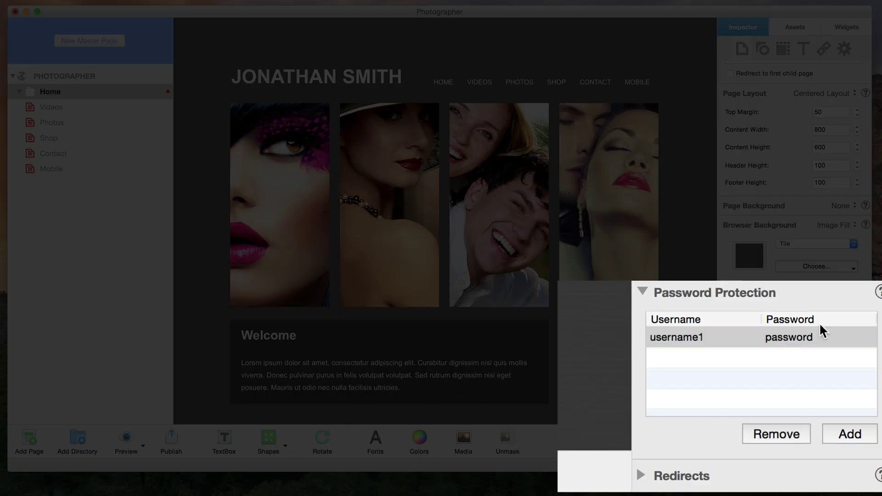
{"action": "double_click", "coordinate": [772, 337]}
{"action": "type", "text": "1234"}
{"action": "key", "text": "Return"}
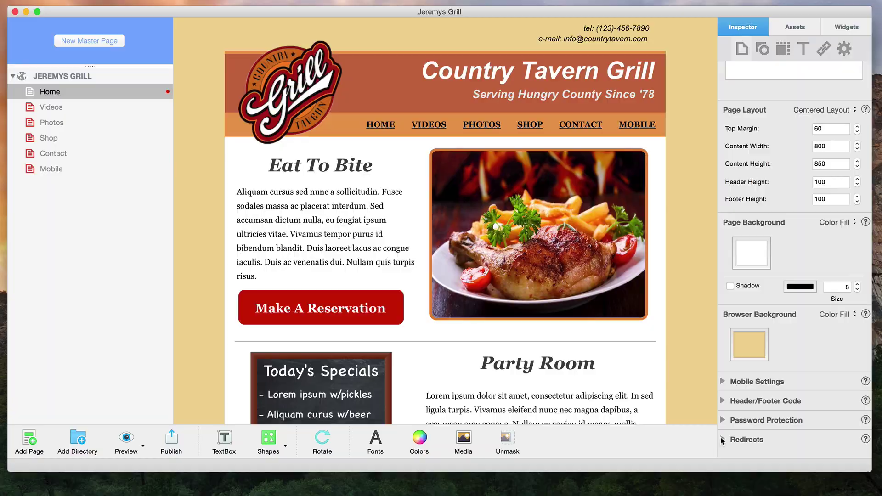
{"action": "left_click", "coordinate": [722, 439]}
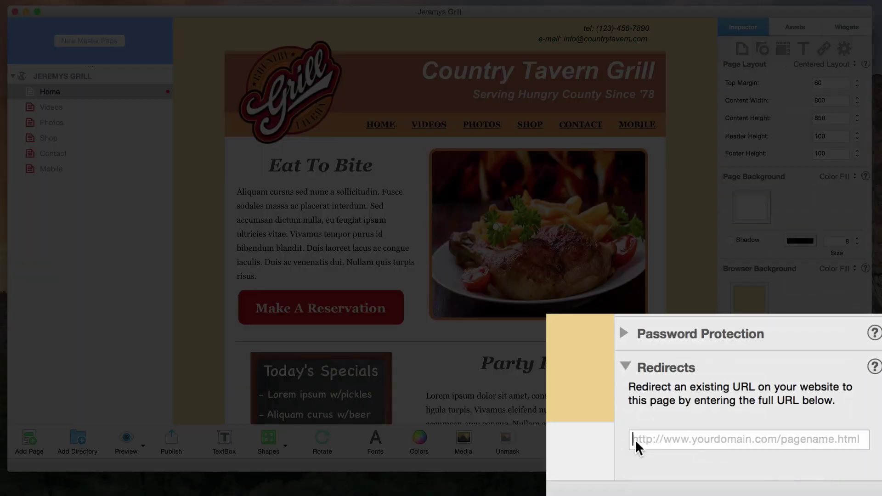
{"action": "type", "text": "http://www.mydomain.com/myoldurl"}
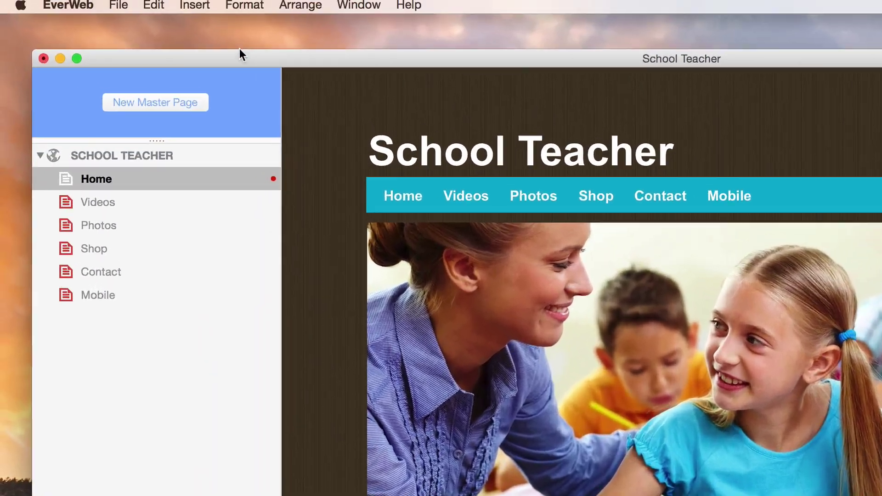
Step: Insert a YouTube Channel button linked to youtube.com/rageew and move it up near the navigation bar
{"action": "left_click", "coordinate": [196, 6]}
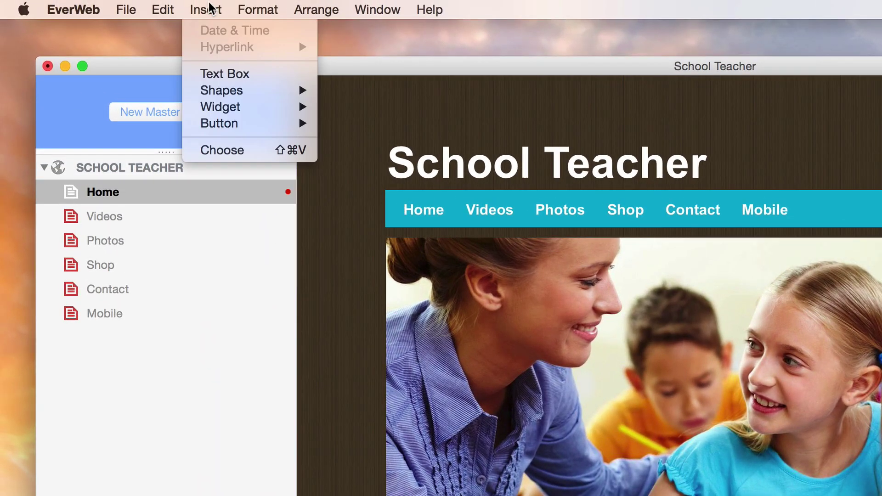
{"action": "mouse_move", "coordinate": [278, 128]}
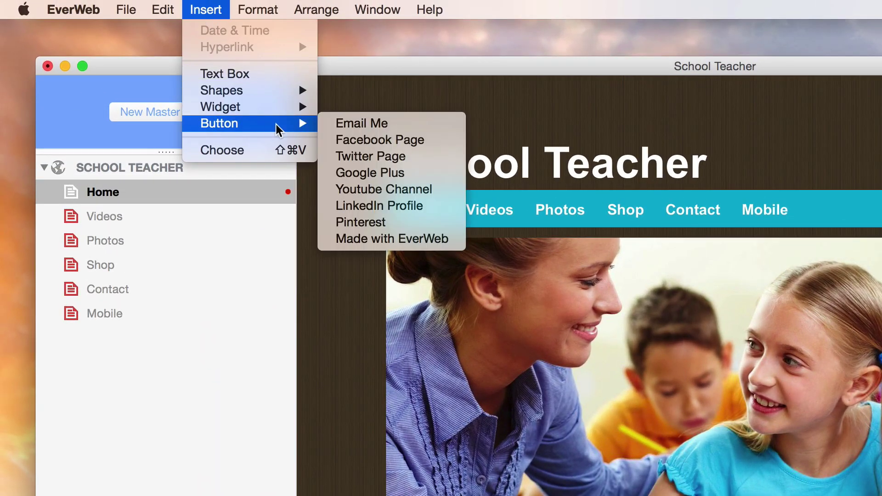
{"action": "left_click", "coordinate": [449, 189]}
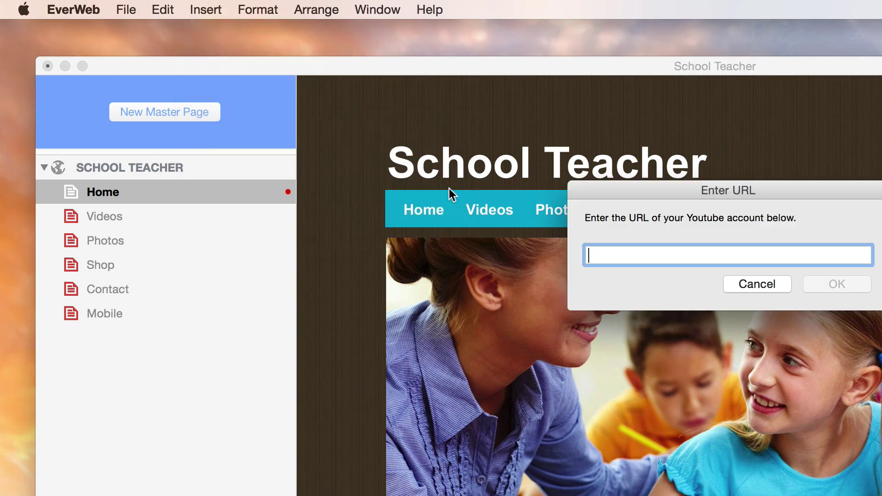
{"action": "type", "text": "youtube.com/rageew"}
{"action": "key", "text": "Return"}
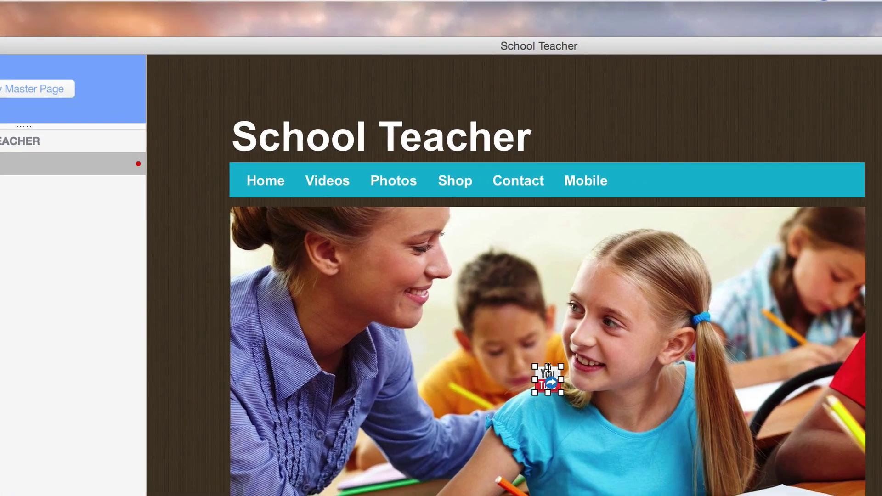
{"action": "left_click_drag", "start_coordinate": [618, 396], "coordinate": [850, 225]}
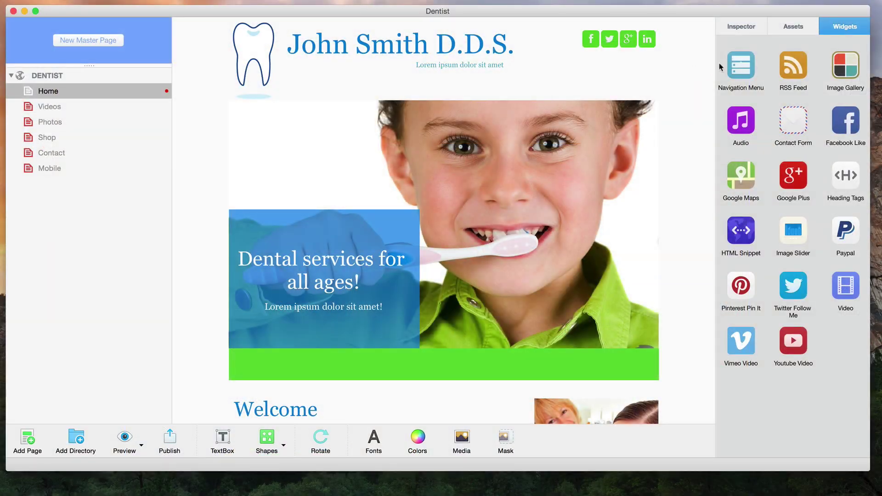
Step: Place a Navigation Menu across the green band, then an Image Gallery on My Photos
{"action": "left_click_drag", "start_coordinate": [741, 64], "coordinate": [385, 353]}
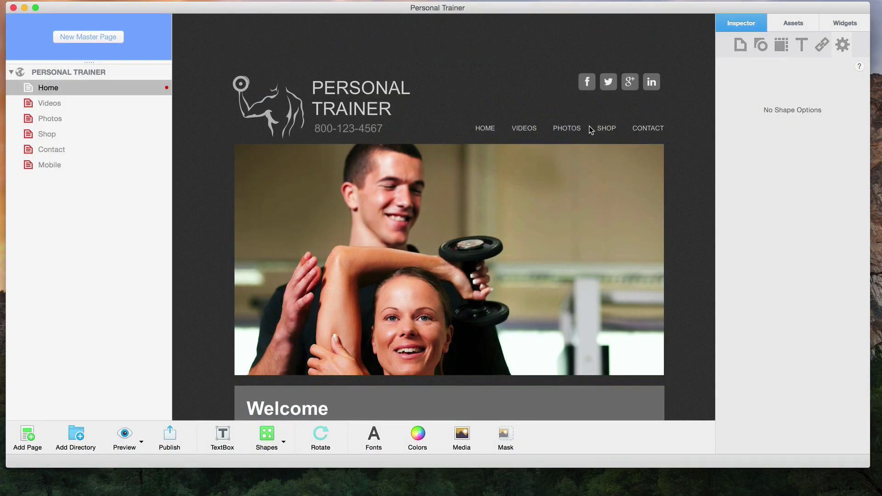
{"action": "left_click", "coordinate": [591, 130]}
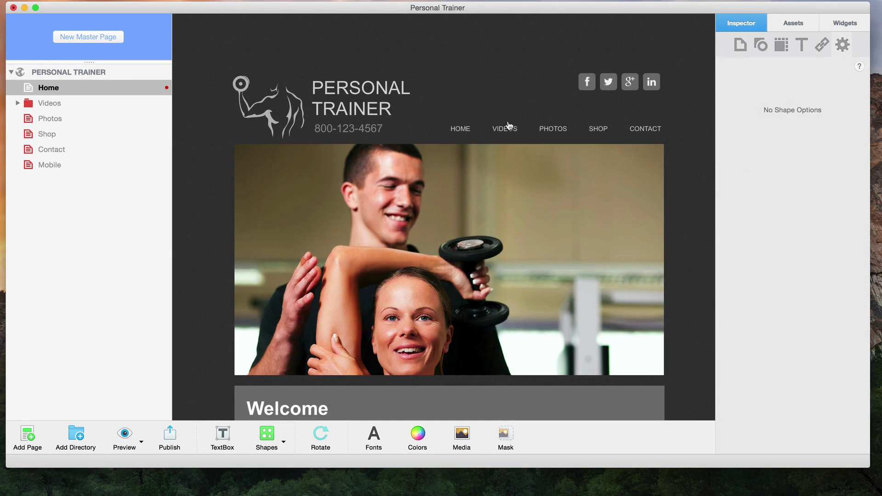
{"action": "mouse_move", "coordinate": [511, 133]}
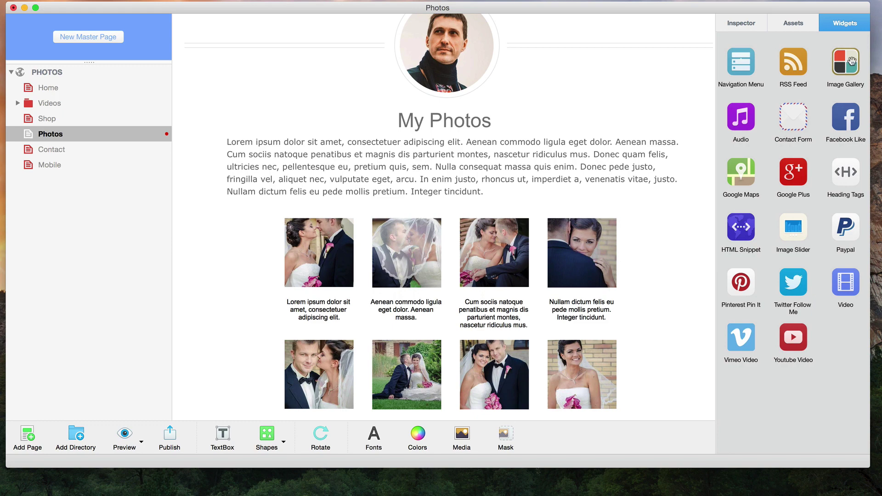
{"action": "left_click_drag", "start_coordinate": [845, 64], "coordinate": [638, 73]}
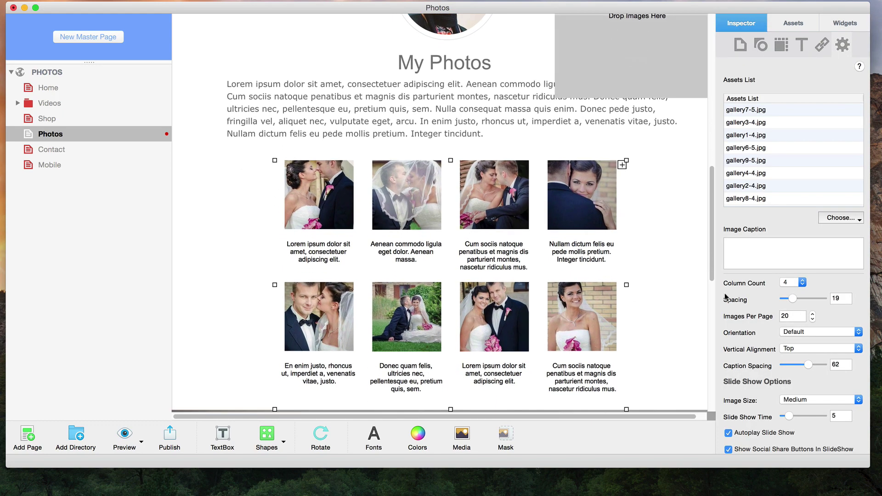
{"action": "scroll", "coordinate": [806, 323], "scroll_direction": "down", "scroll_amount": 2}
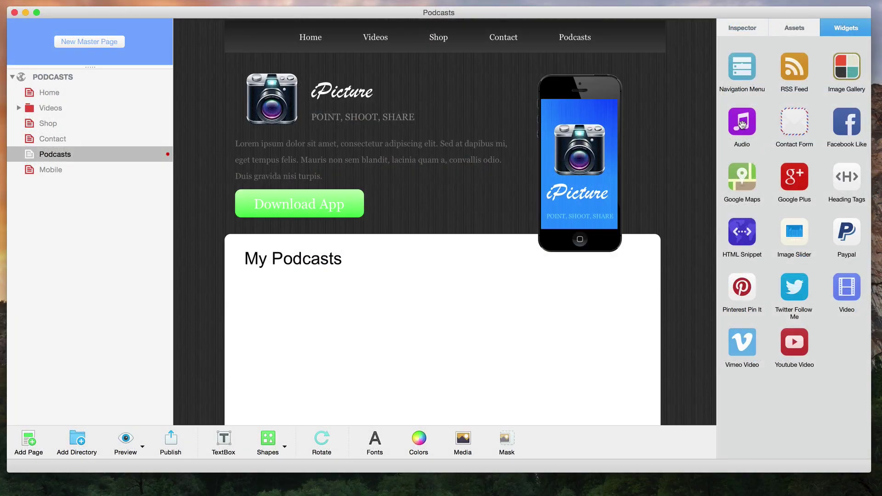
Step: Add an audio player playing Podcast Episode 291, then a contact form beside the map
{"action": "left_click_drag", "start_coordinate": [742, 123], "coordinate": [363, 339]}
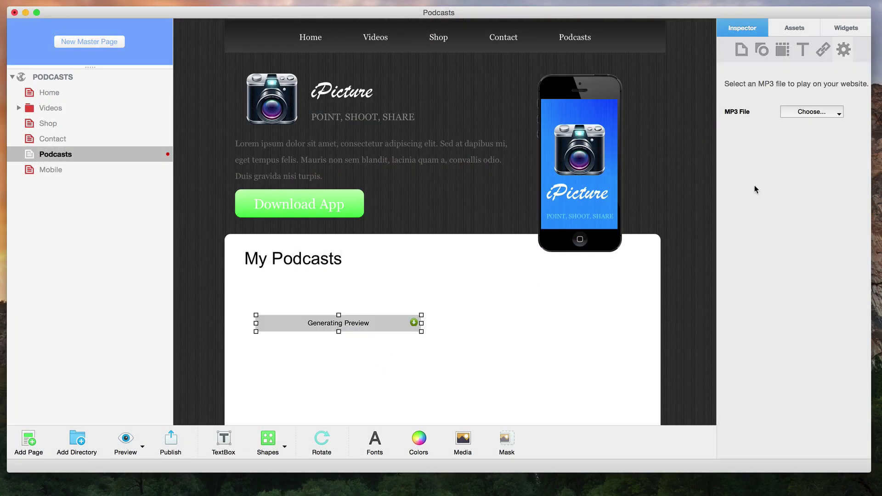
{"action": "left_click", "coordinate": [816, 115]}
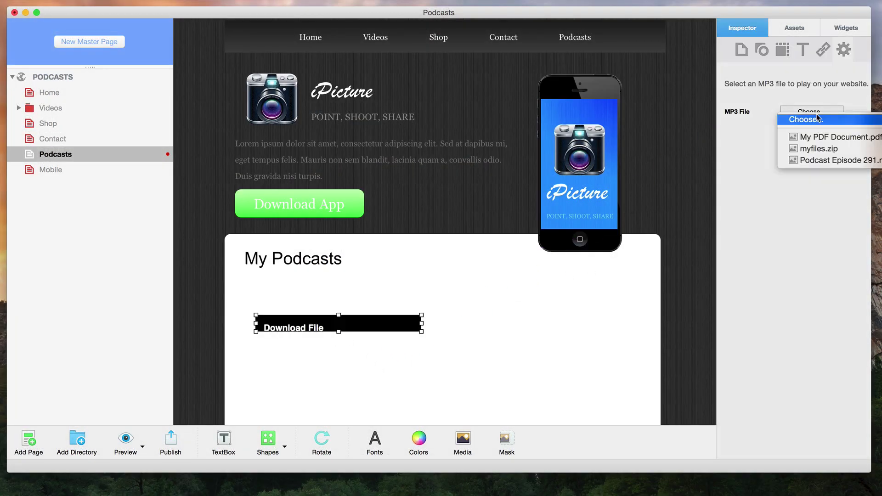
{"action": "left_click", "coordinate": [828, 159]}
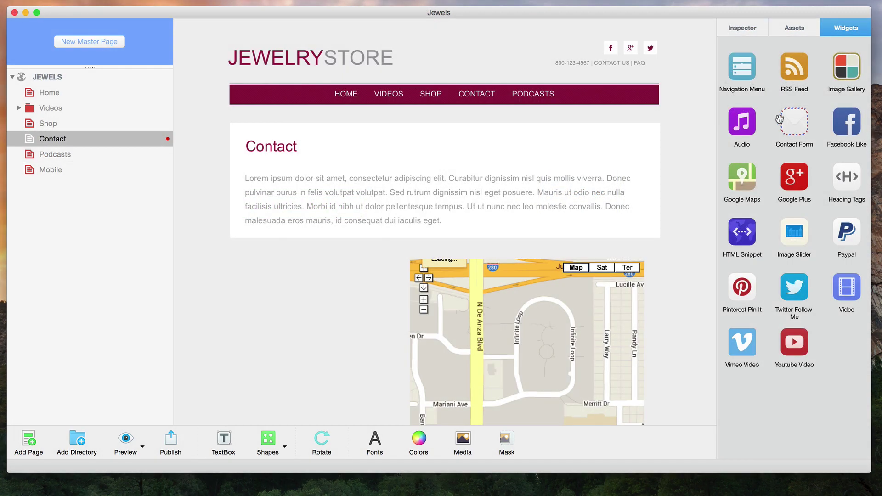
{"action": "left_click_drag", "start_coordinate": [795, 123], "coordinate": [291, 337]}
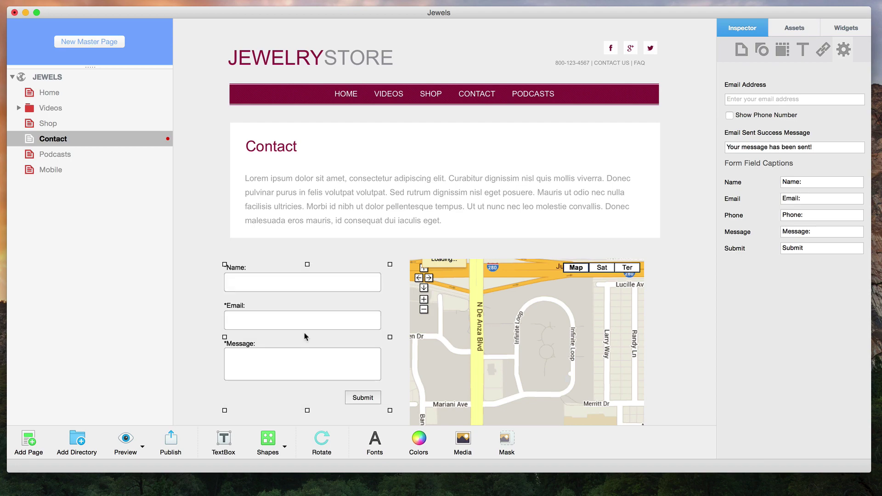
Step: Deselect the contact form by clicking empty space on the page
{"action": "left_click", "coordinate": [310, 252]}
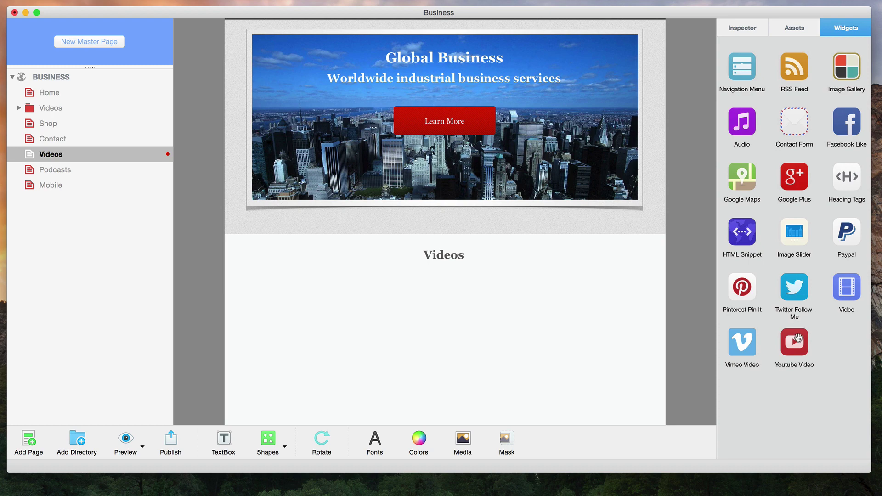
Step: Place a Youtube Video widget under the Videos heading and apply the pasted video ID
{"action": "left_click_drag", "start_coordinate": [798, 338], "coordinate": [541, 326]}
{"action": "left_click", "coordinate": [783, 100]}
{"action": "type", "text": "o1OcC7ghX90"}
{"action": "left_click", "coordinate": [837, 131]}
{"action": "scroll", "coordinate": [669, 325], "scroll_direction": "down", "scroll_amount": 1}
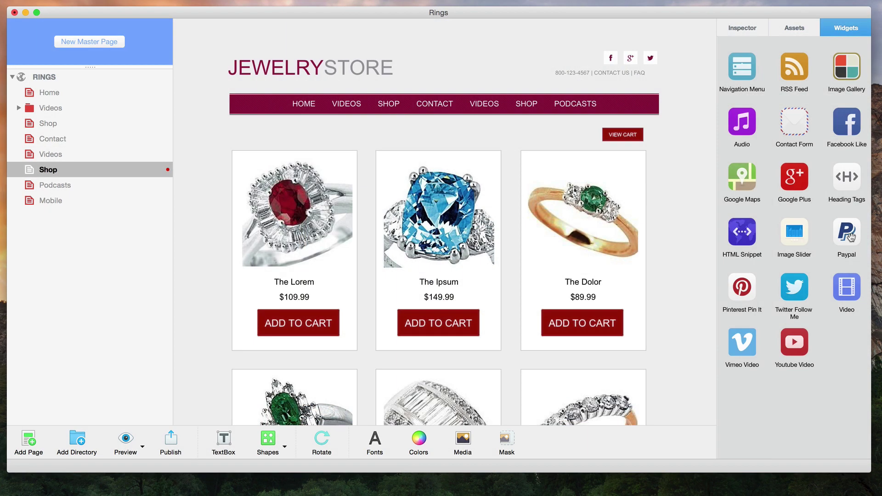
Step: Add a PayPal widget to the Shop page; check The Dolor's cart button and VIEW CART
{"action": "left_click_drag", "start_coordinate": [847, 236], "coordinate": [675, 205]}
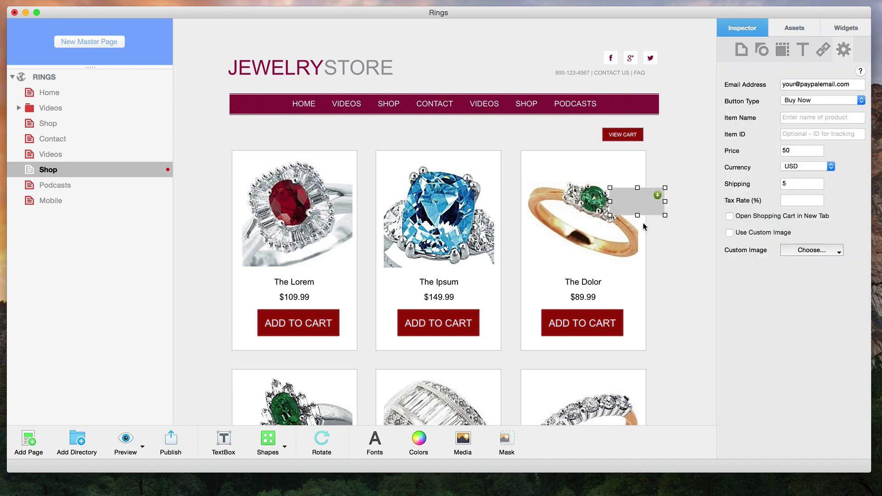
{"action": "left_click", "coordinate": [563, 317]}
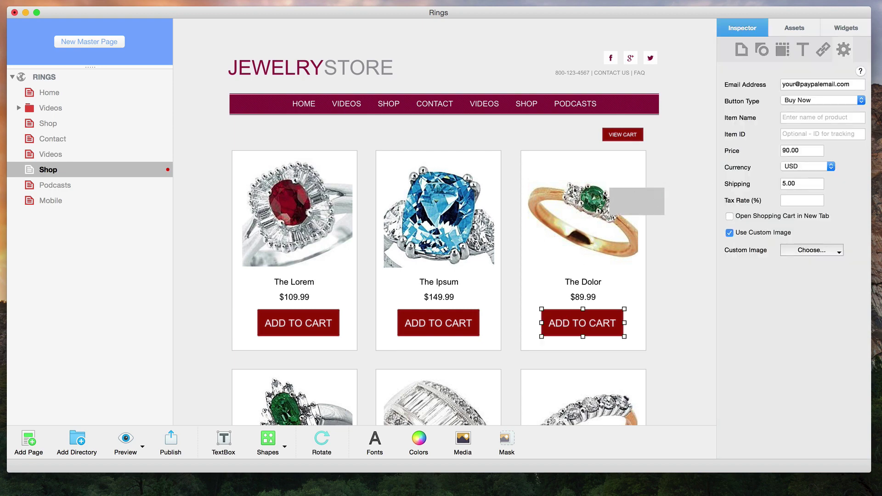
{"action": "left_click", "coordinate": [614, 131]}
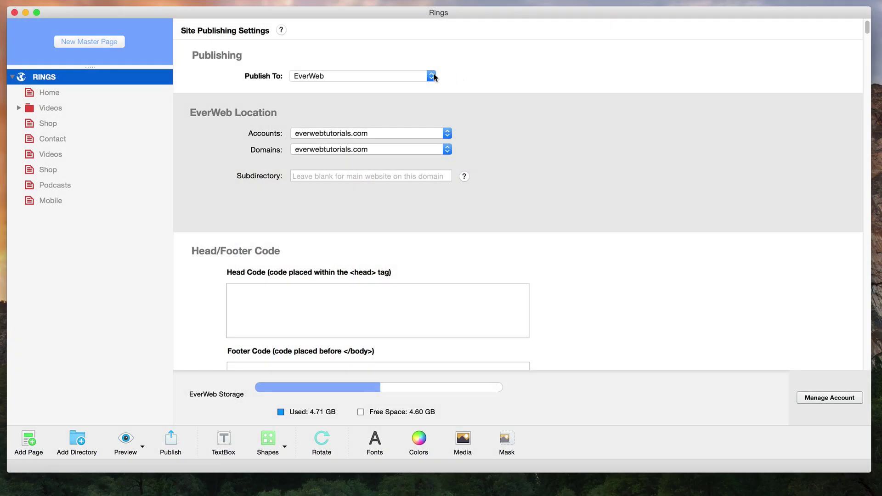
Step: Change the Rings site's Publish To setting from Local Folder to FTP Server
{"action": "left_click", "coordinate": [432, 76]}
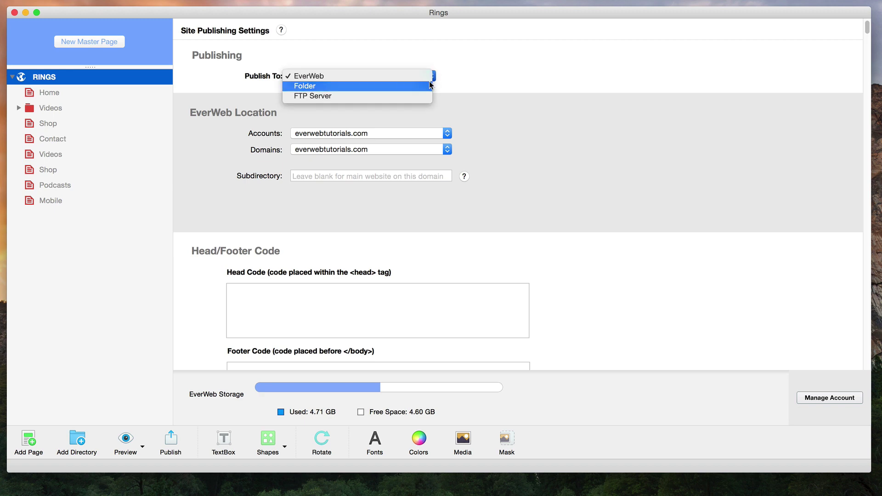
{"action": "left_click", "coordinate": [430, 85]}
{"action": "left_click", "coordinate": [430, 78]}
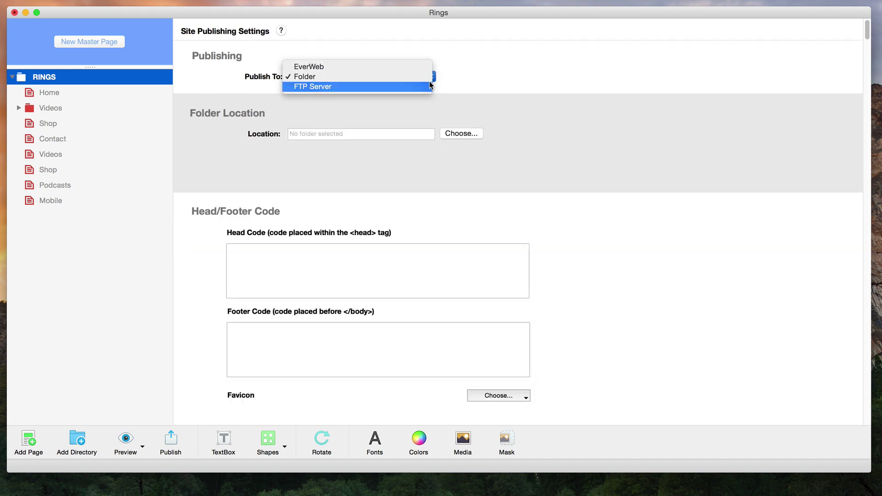
{"action": "left_click", "coordinate": [429, 82]}
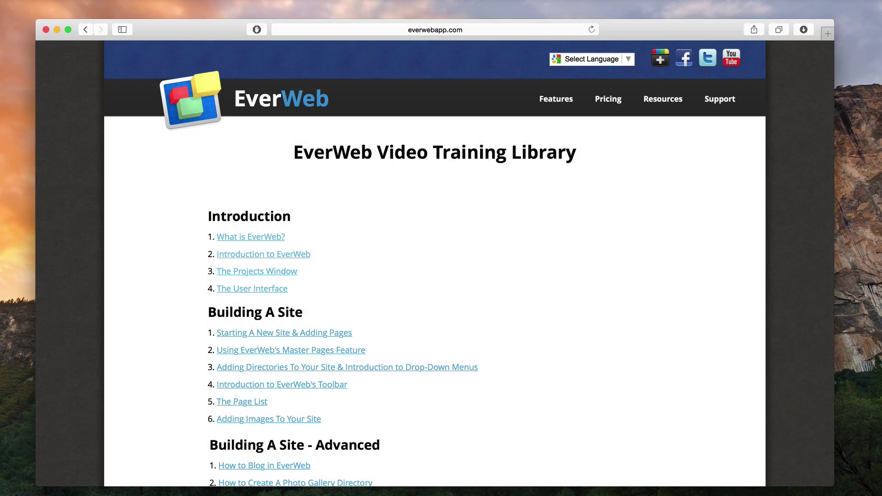
Step: Close Safari and open the online video tutorials from the Welcome window
{"action": "left_click", "coordinate": [46, 29]}
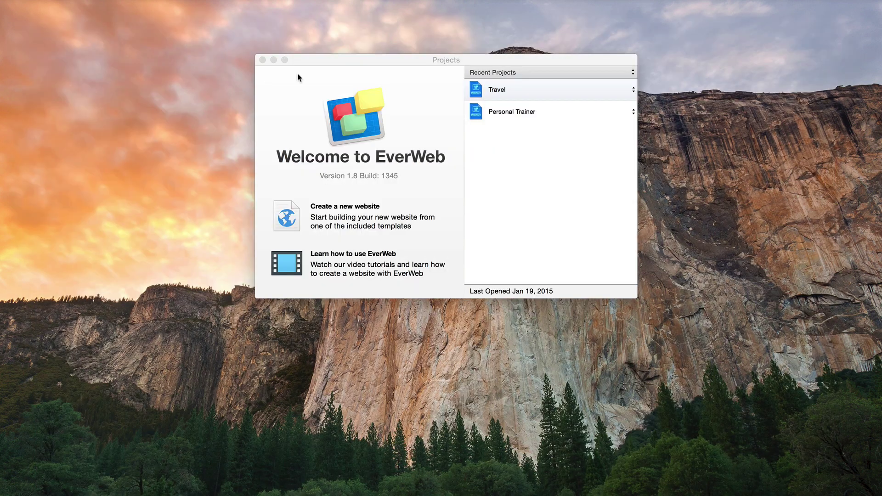
{"action": "left_click", "coordinate": [321, 95]}
{"action": "left_click", "coordinate": [348, 267]}
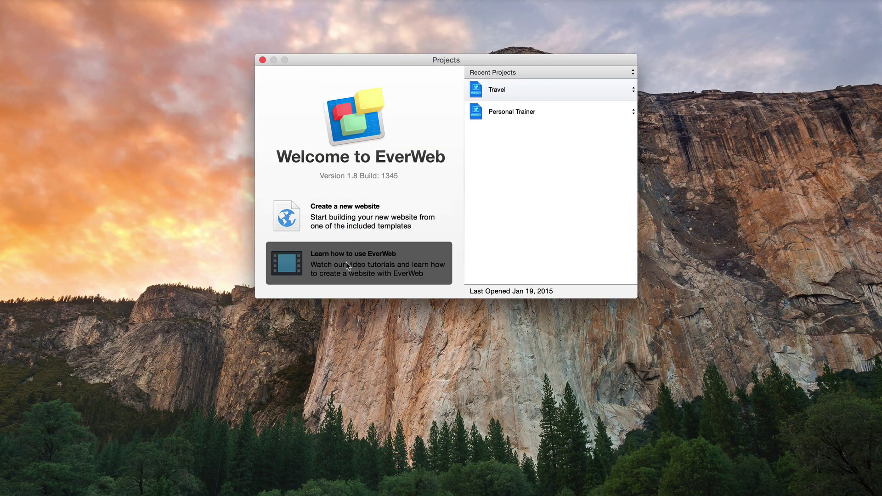